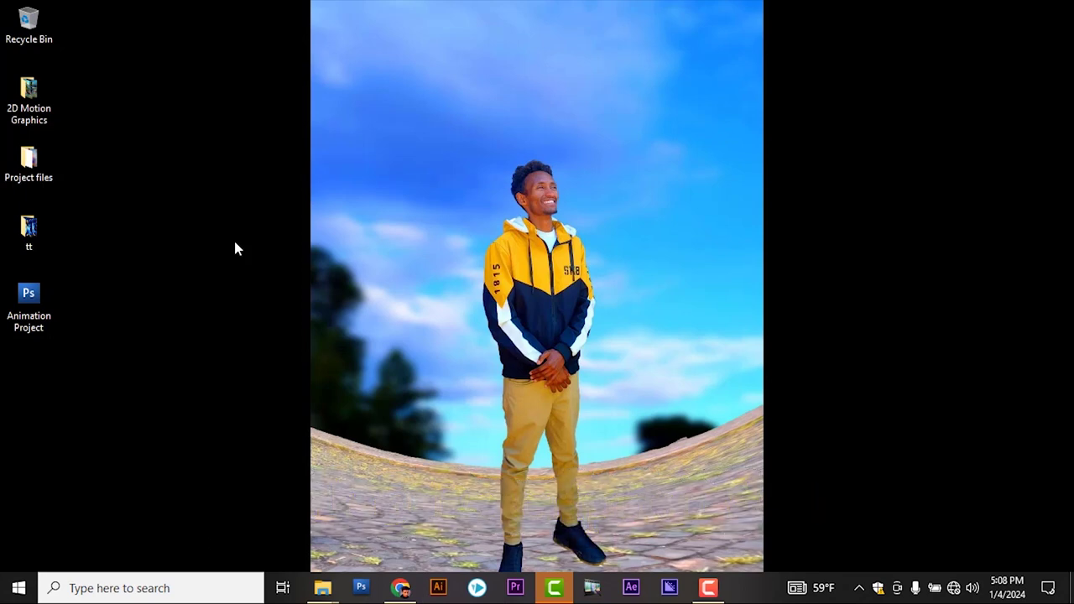
# Open VLC media player
pyautogui.press('super')
pyautogui.write('v')
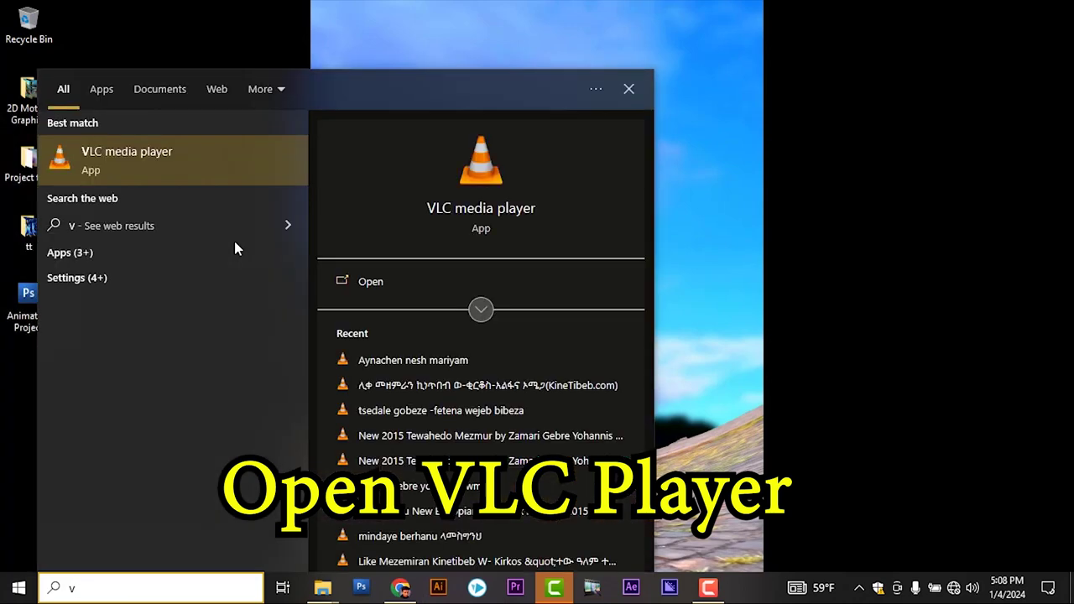
pyautogui.write('lc')
pyautogui.press('Return')
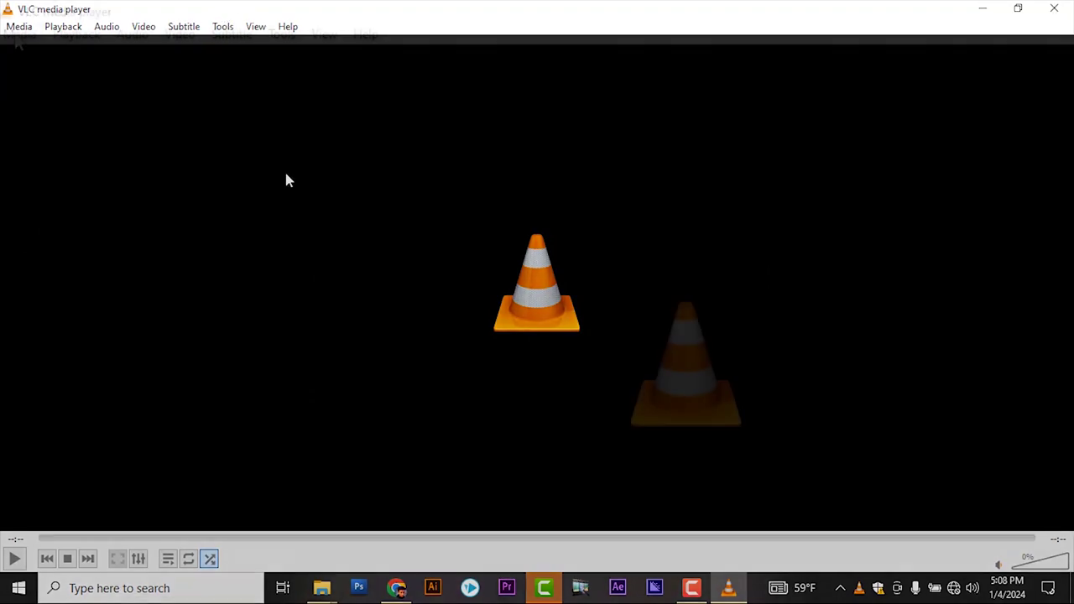
pyautogui.click(18, 26)
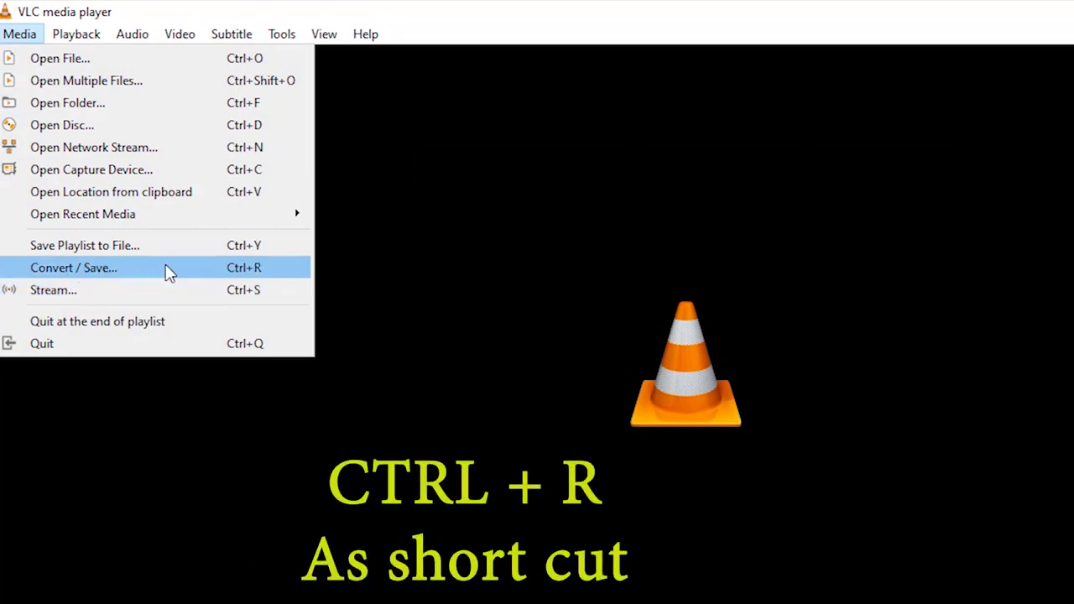
pyautogui.click(168, 269)
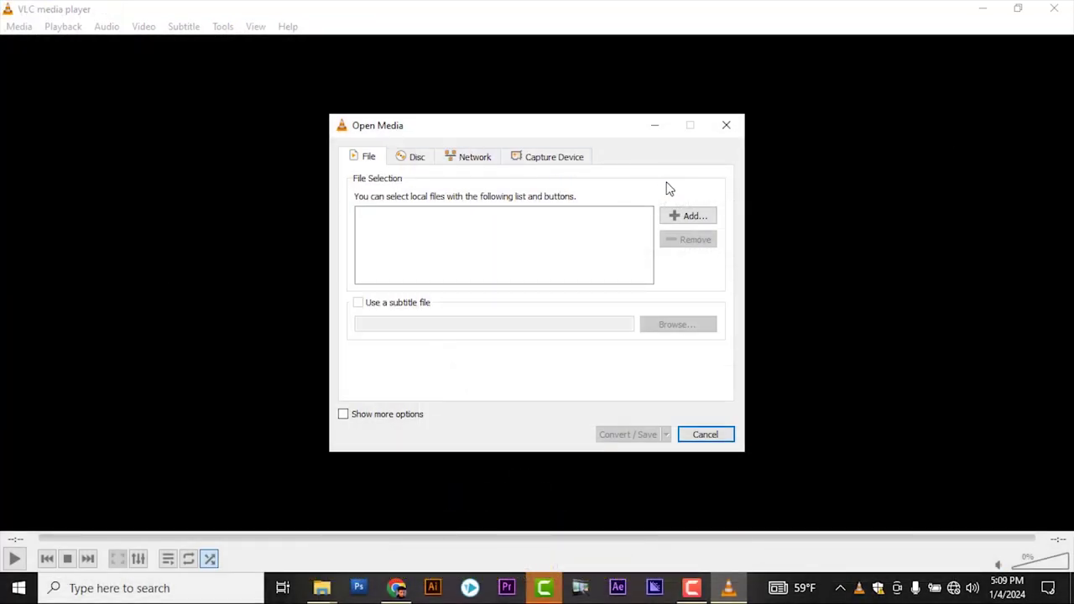
pyautogui.click(690, 219)
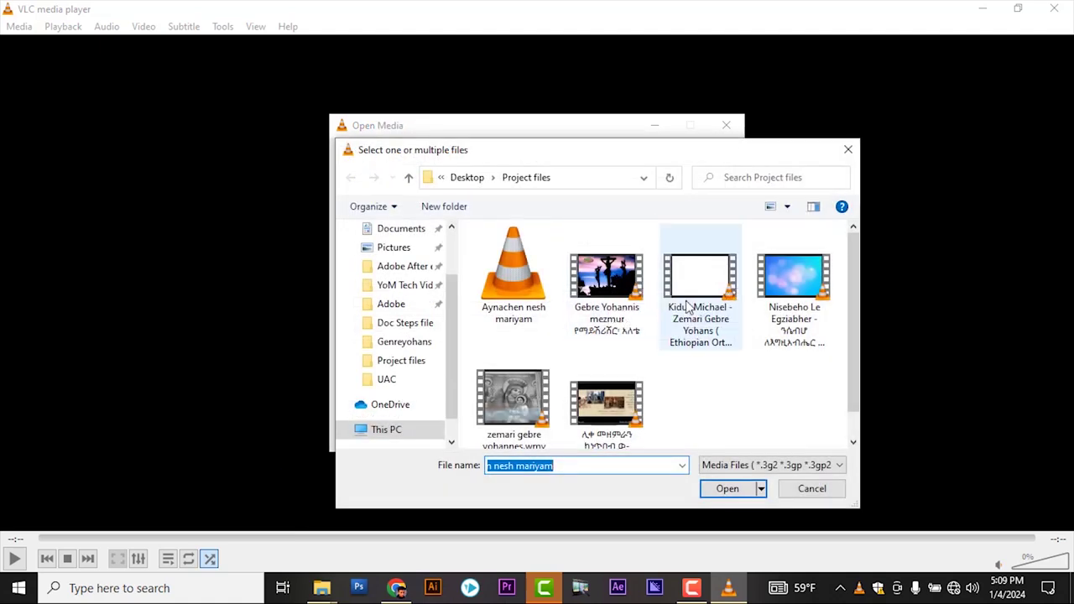
pyautogui.click(597, 284)
pyautogui.click(723, 488)
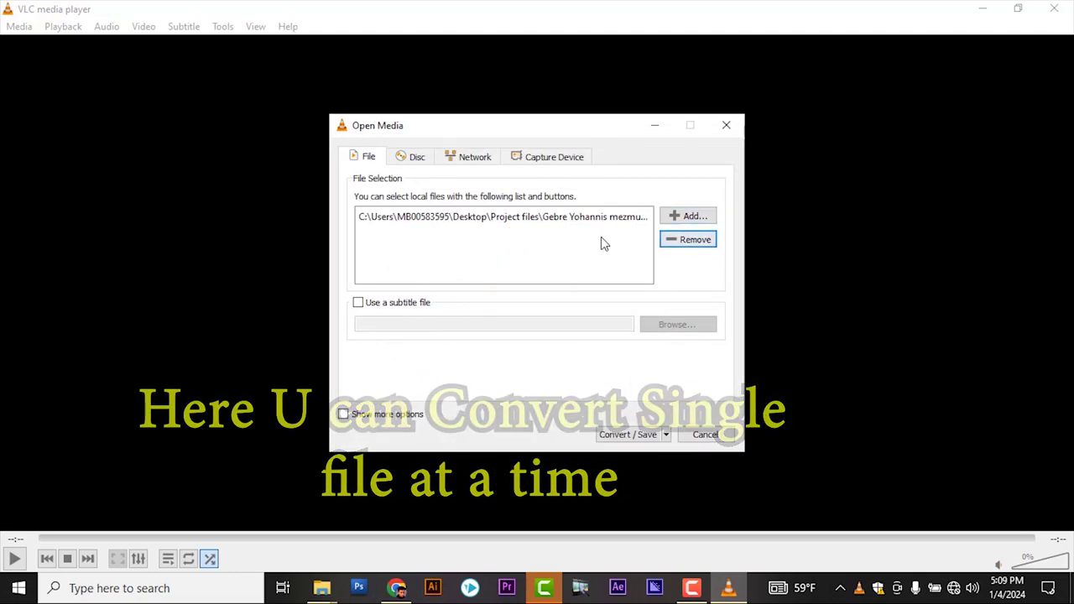
pyautogui.click(686, 243)
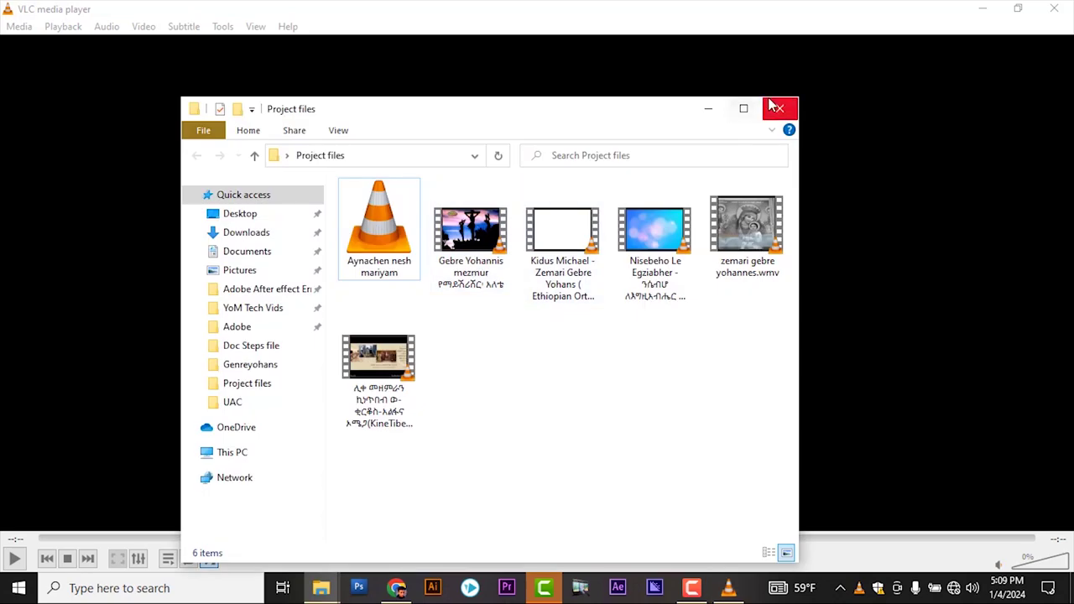
# Delete the Aynachen nesh mariyam audio file from the Project files folder
pyautogui.click(744, 107)
pyautogui.click(201, 122)
pyautogui.press('Delete')
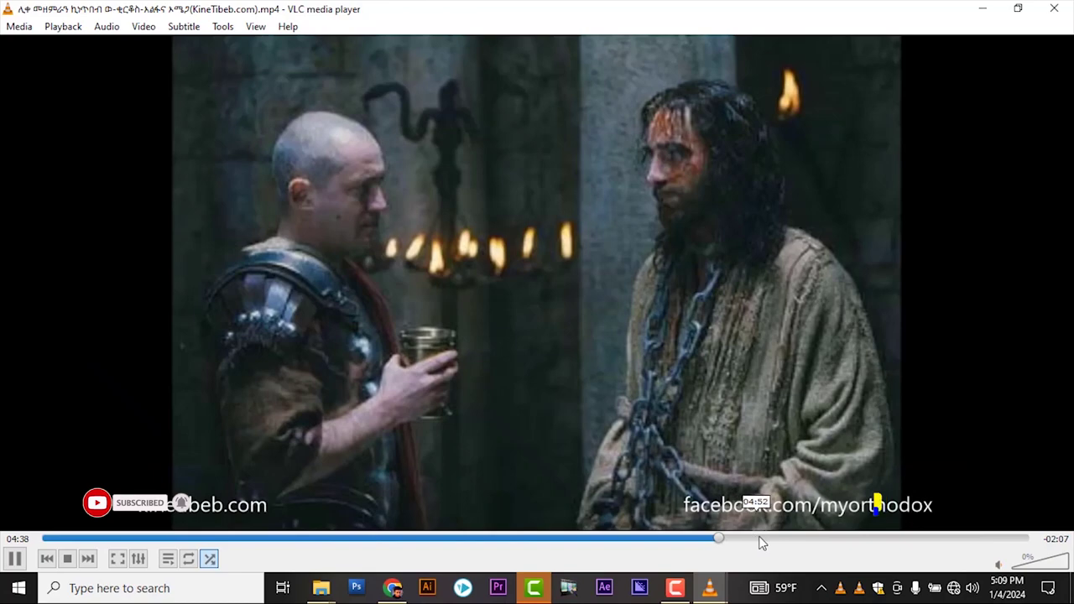
# Skim forward through the second half of the KineTibeb.com MP4 video to preview its content
pyautogui.click(796, 538)
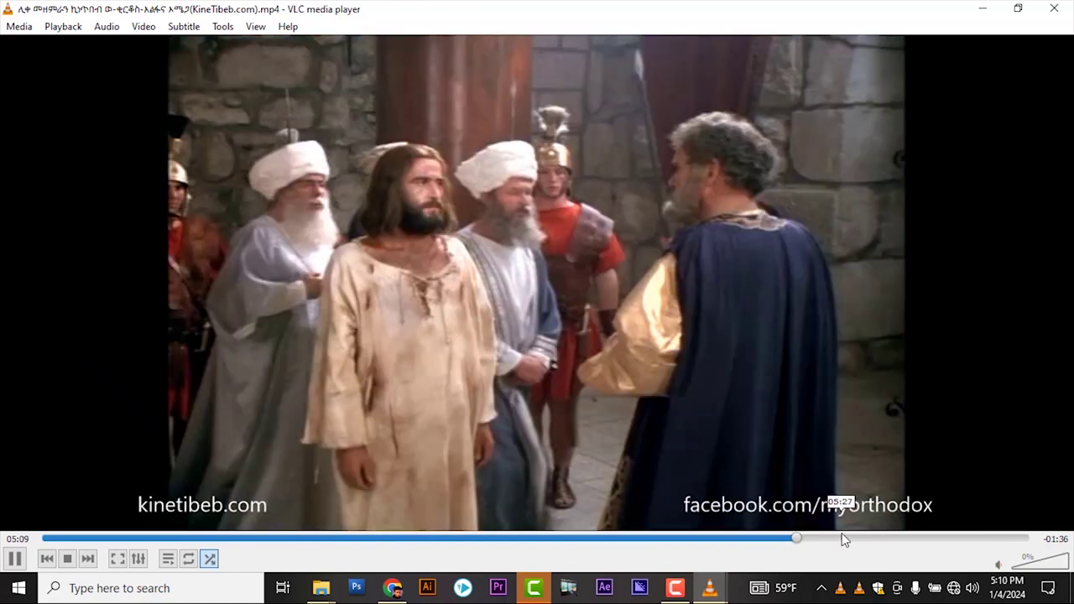
pyautogui.click(843, 539)
pyautogui.click(878, 539)
pyautogui.click(914, 538)
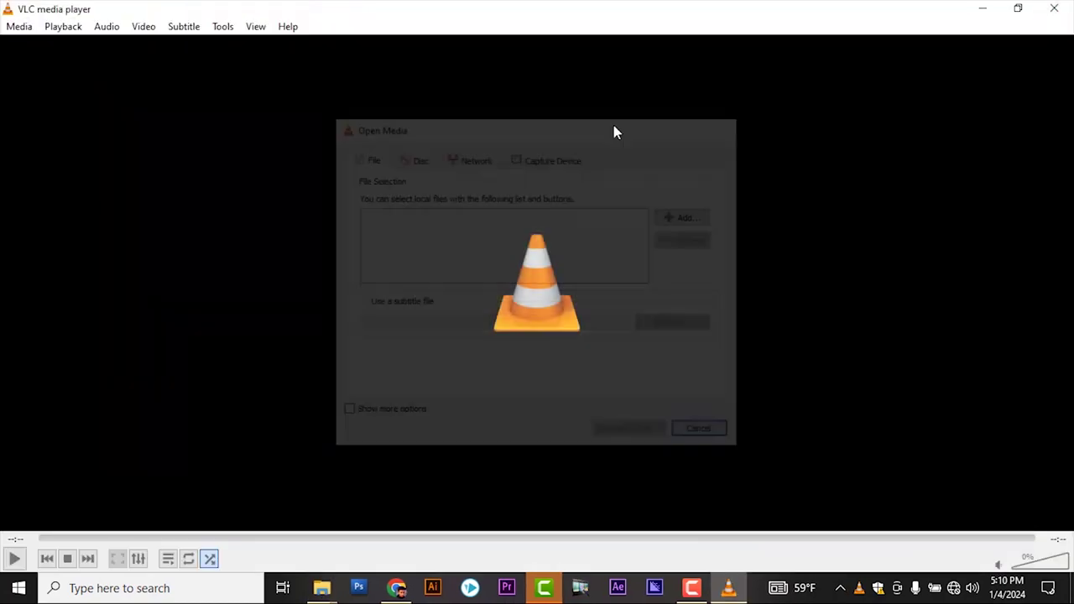
# Start a Convert / Save job and add the Gebre Yohannis mezmur video from the Project files folder
pyautogui.click(12, 28)
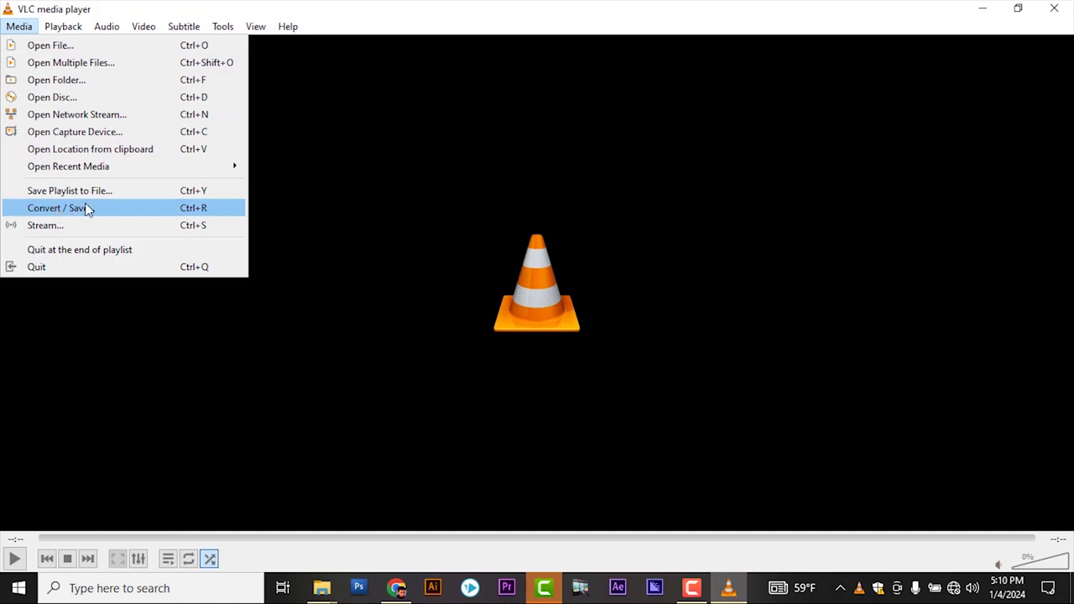
pyautogui.click(58, 208)
pyautogui.click(688, 217)
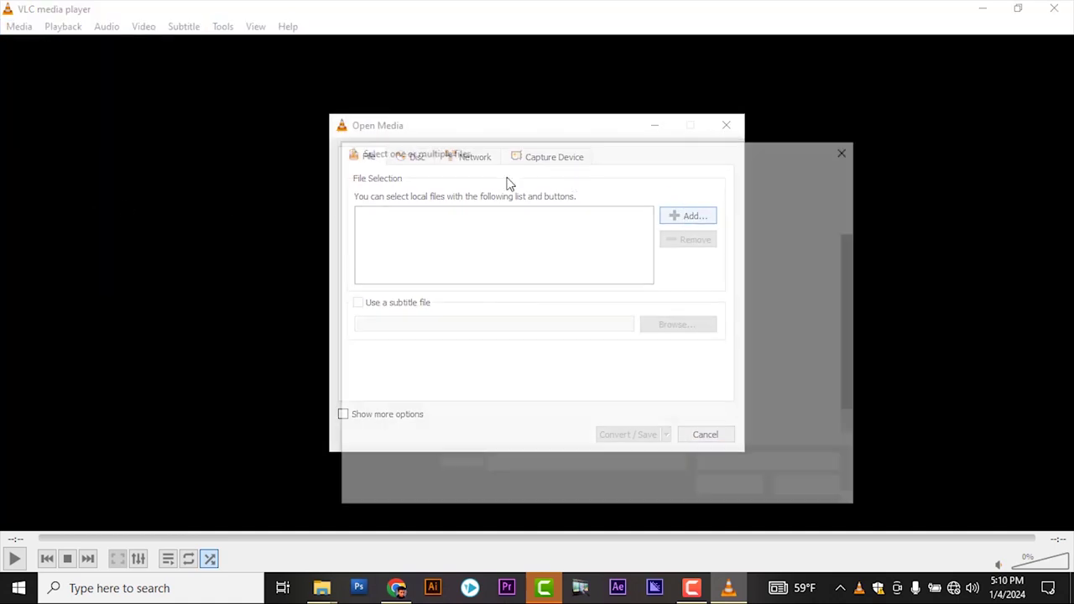
pyautogui.click(524, 282)
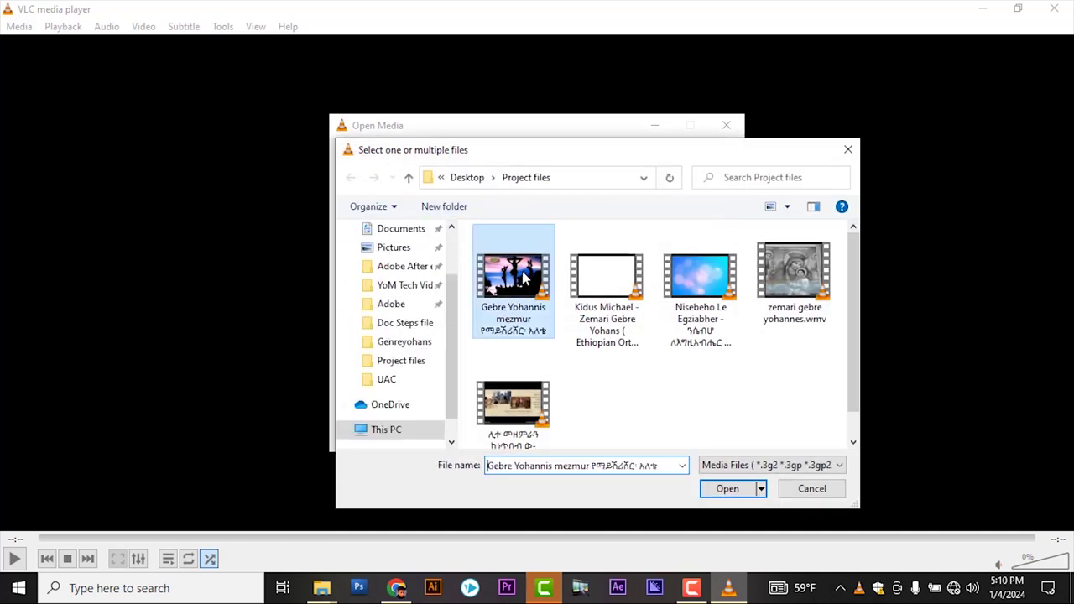
pyautogui.click(737, 490)
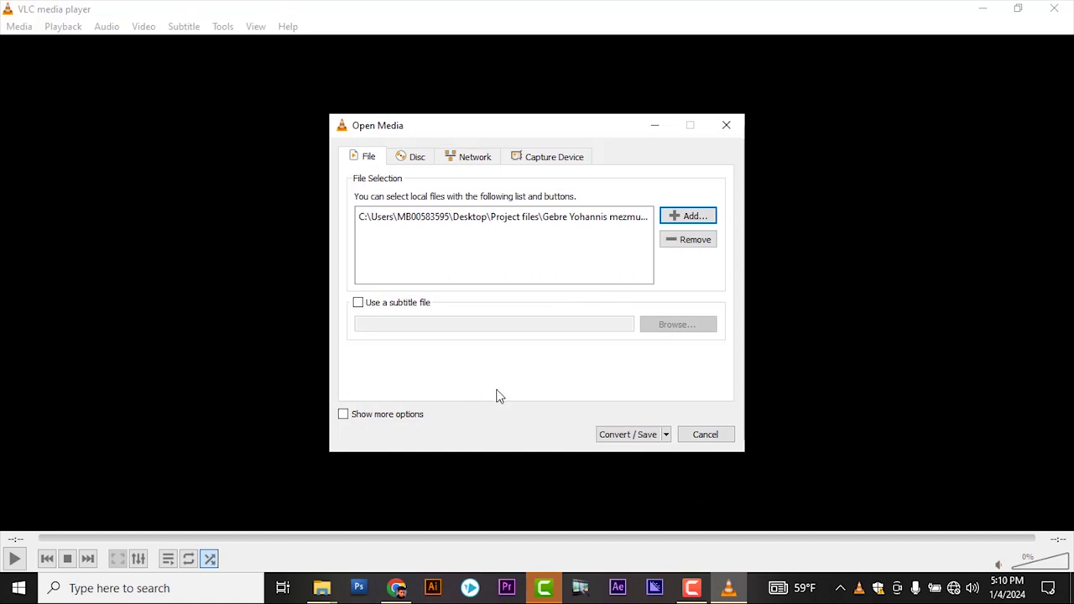
# Proceed to the conversion settings for the added video and choose the Audio - MP3 profile
pyautogui.click(630, 435)
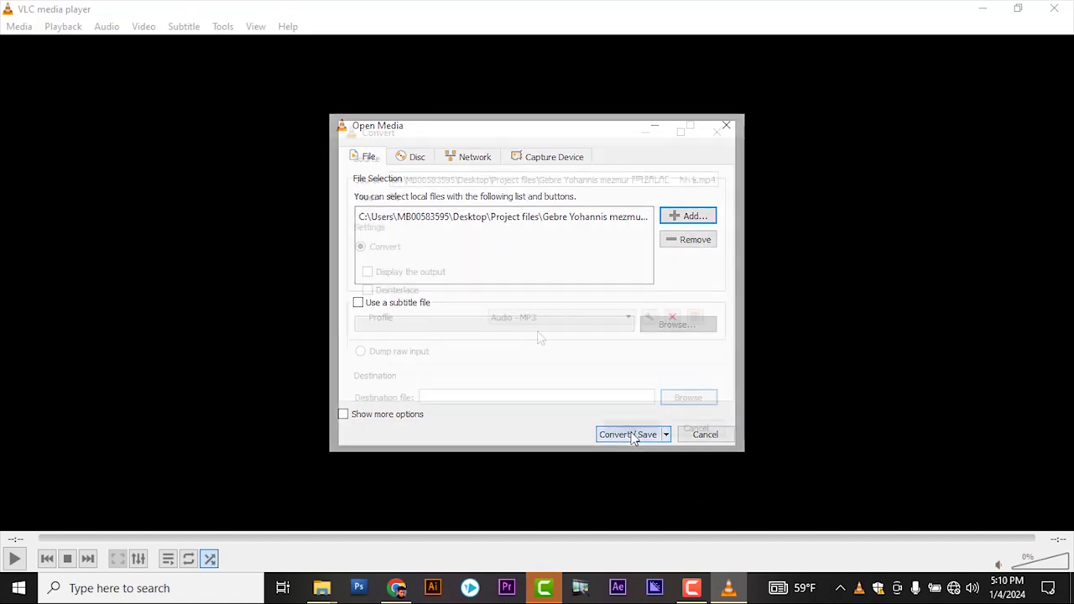
pyautogui.click(628, 319)
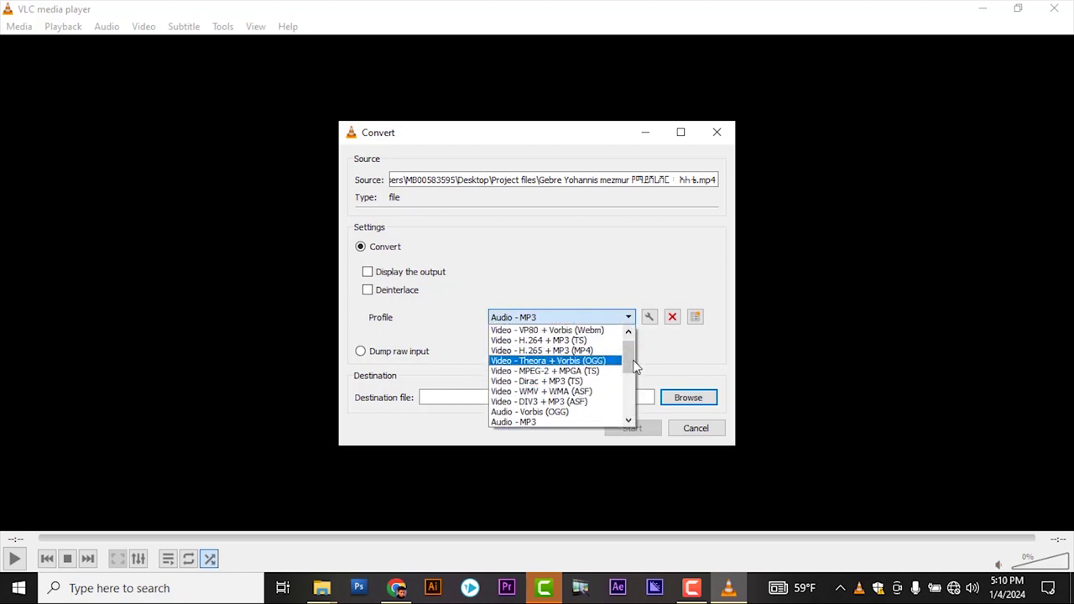
pyautogui.moveTo(634, 360)
pyautogui.mouseDown()
pyautogui.moveTo(634, 395)
pyautogui.moveTo(636, 361)
pyautogui.moveTo(636, 371)
pyautogui.mouseUp()
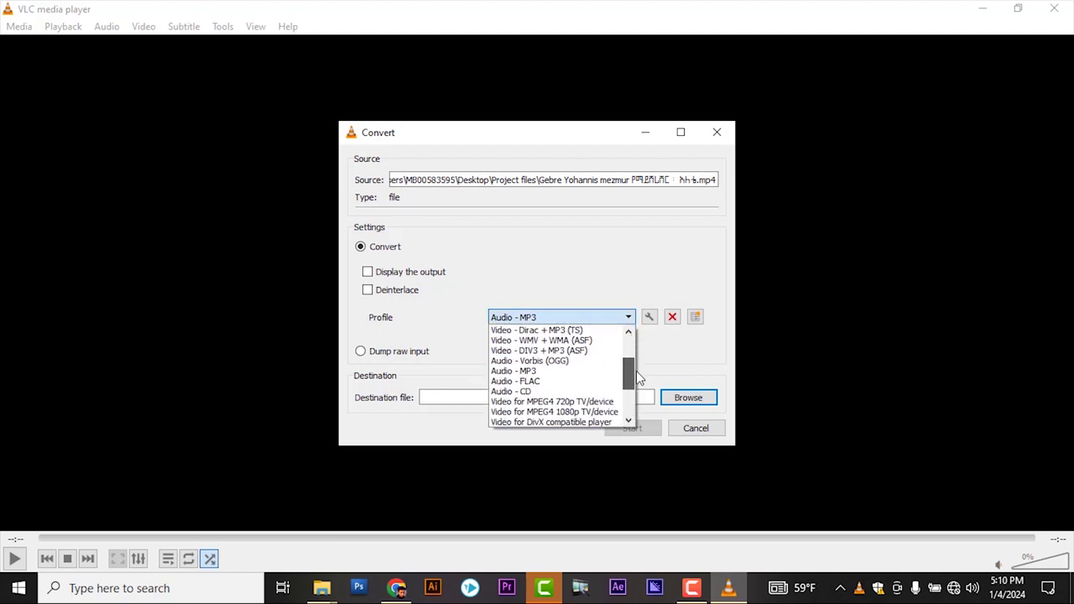
pyautogui.click(541, 372)
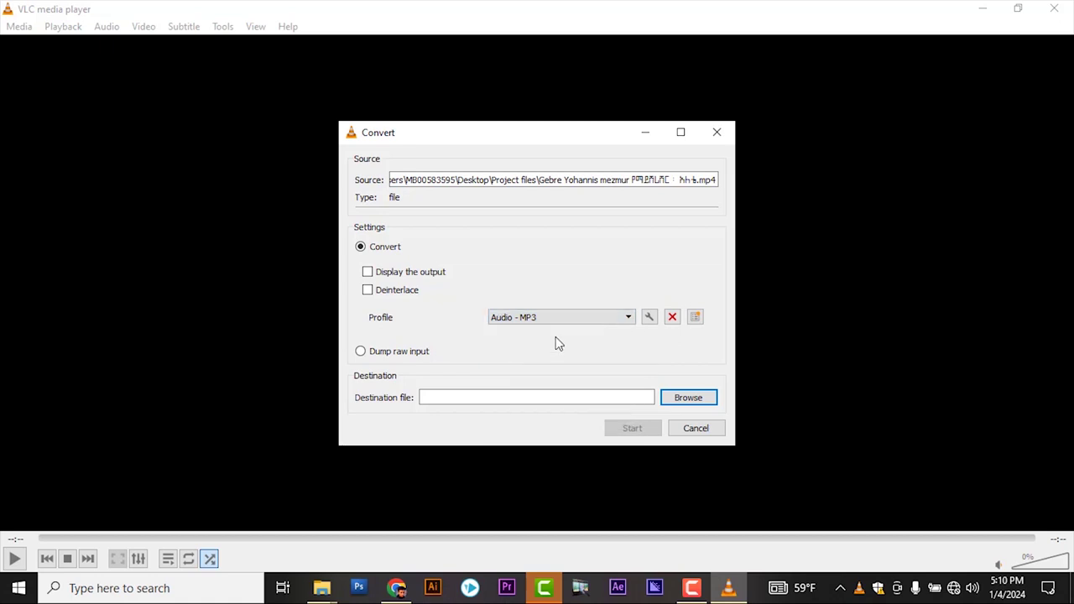
# Choose the Desktop as the destination folder for the converted MP3 file, keeping the suggested file name
pyautogui.click(687, 400)
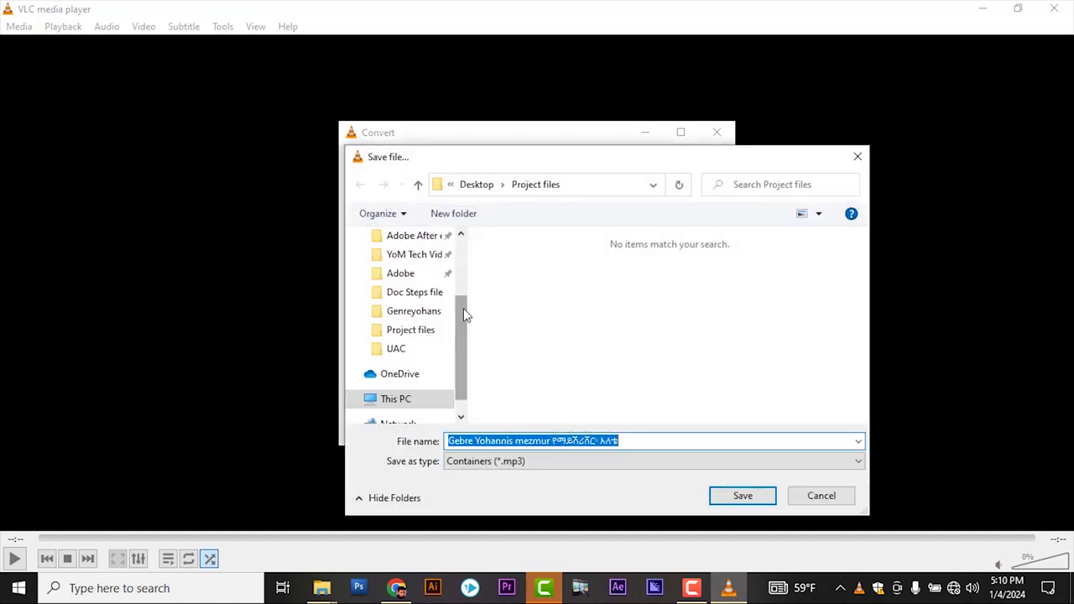
pyautogui.scroll(3, 462, 311)
pyautogui.click(420, 255)
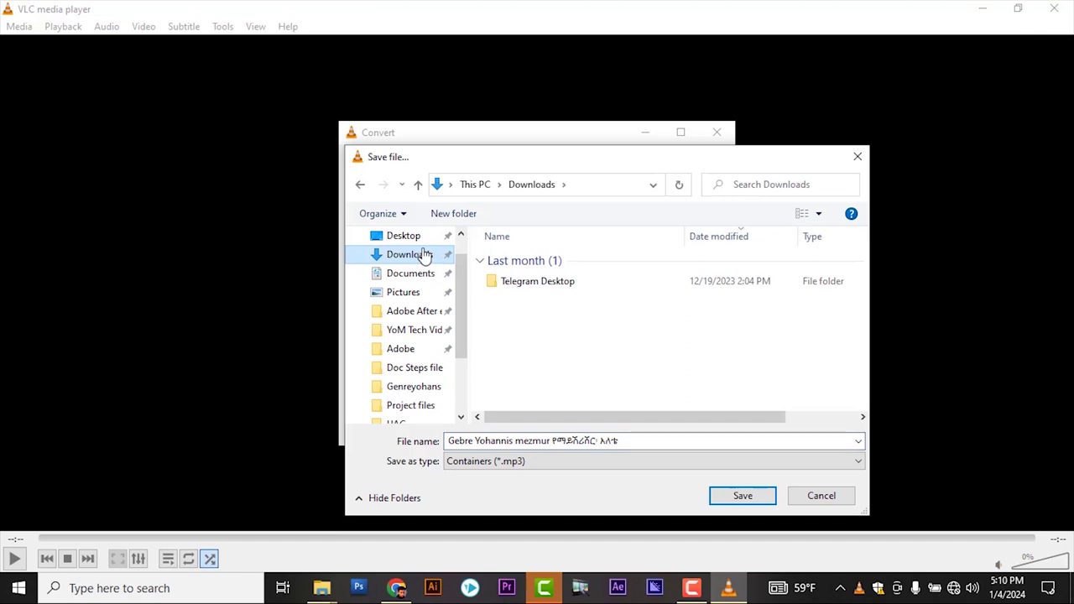
pyautogui.scroll(1, 428, 269)
pyautogui.click(415, 267)
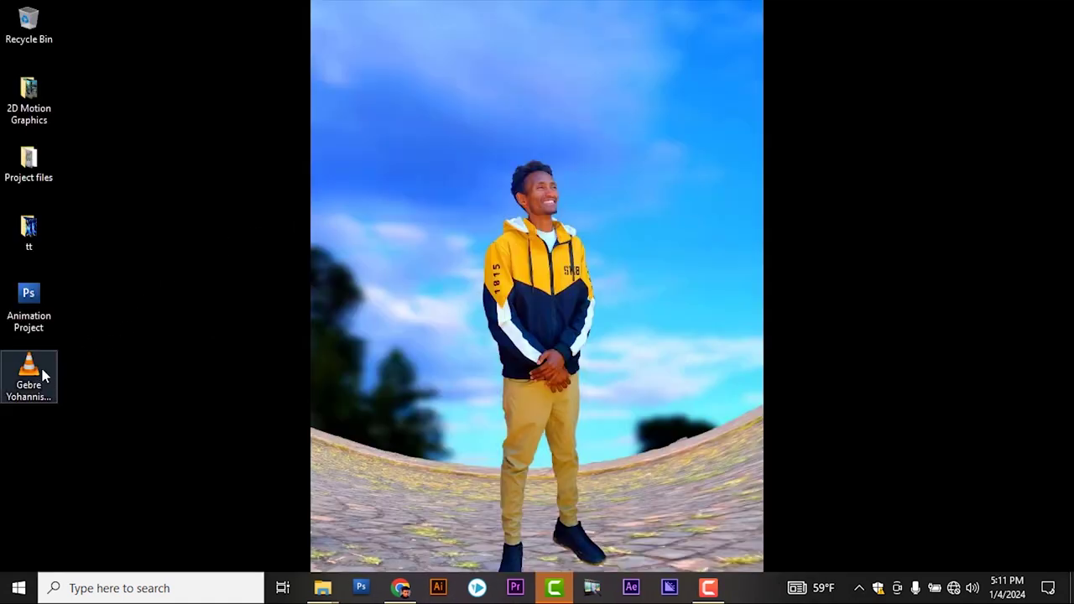
# Move the converted MP3 to an empty desktop area and open the Project files folder beside it to compare it with the source video
pyautogui.moveTo(44, 376); pyautogui.dragTo(210, 235)
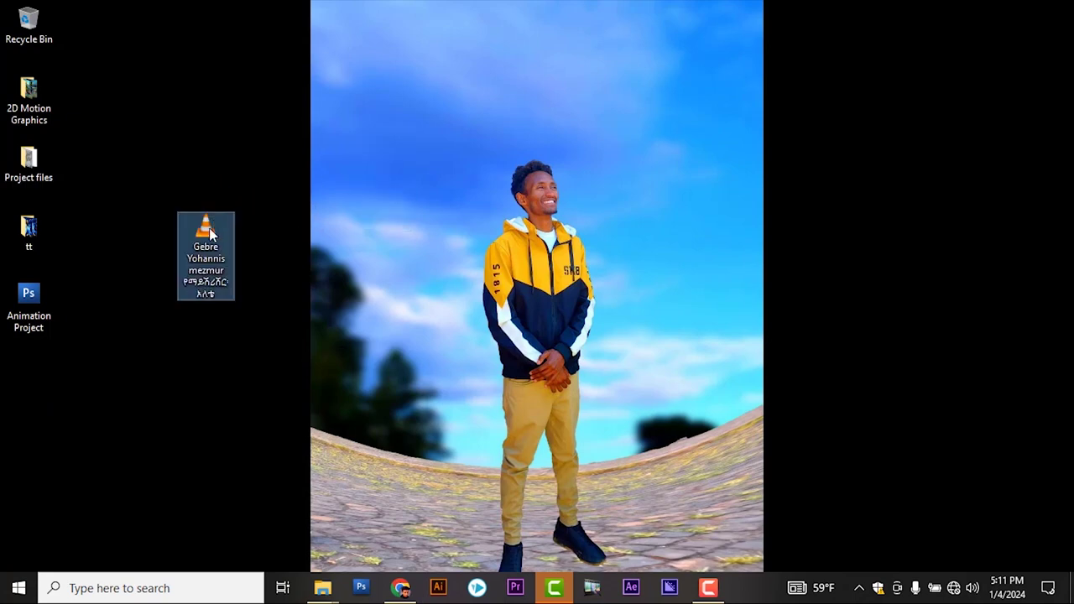
pyautogui.hotkey('alt', 'F4')
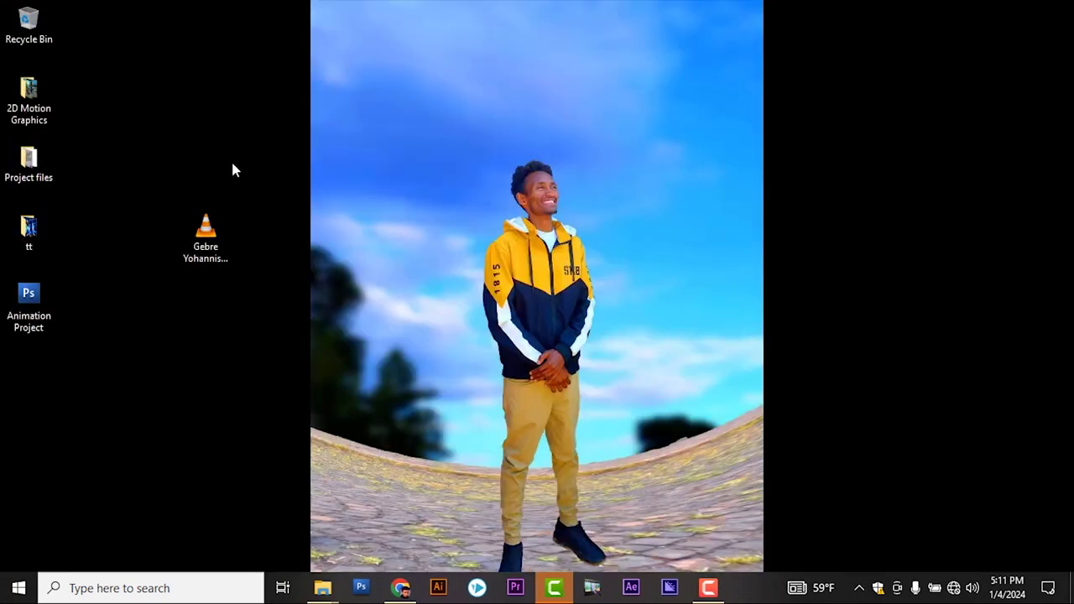
pyautogui.doubleClick(29, 161)
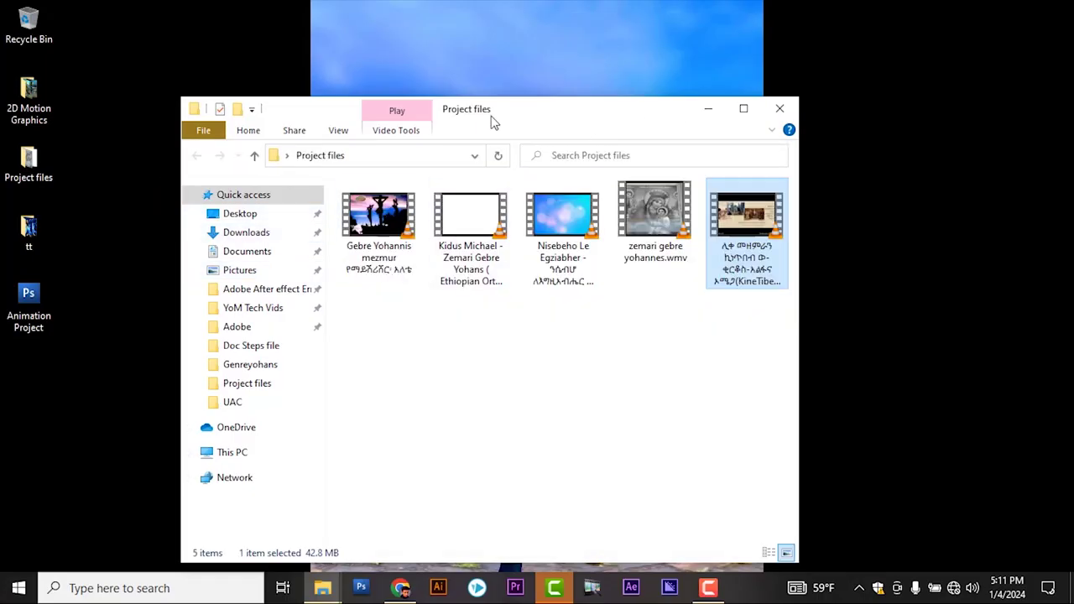
pyautogui.moveTo(492, 109); pyautogui.dragTo(697, 90)
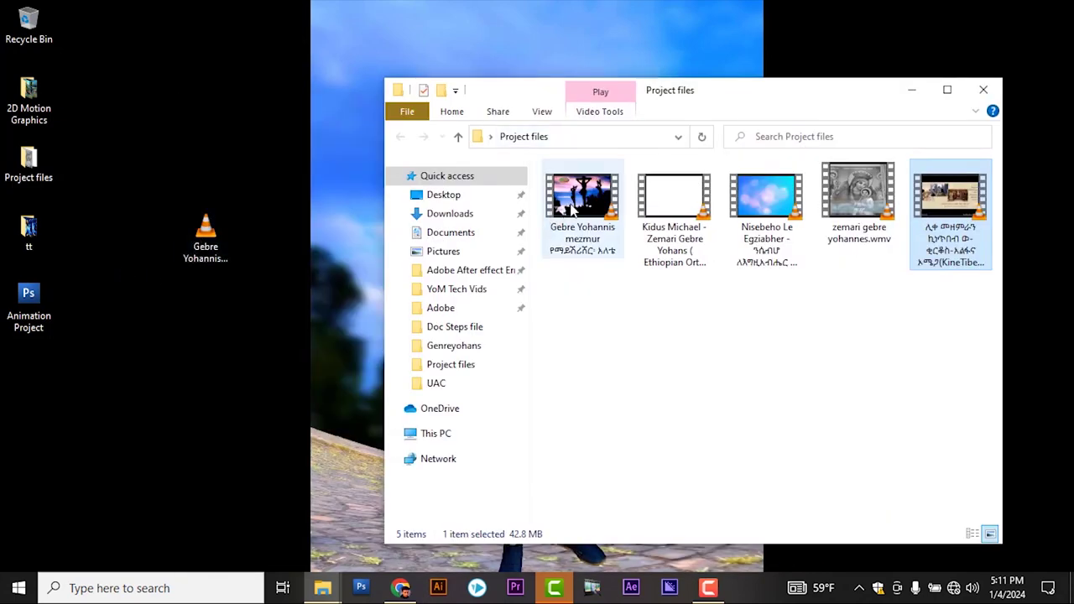
pyautogui.click(579, 210)
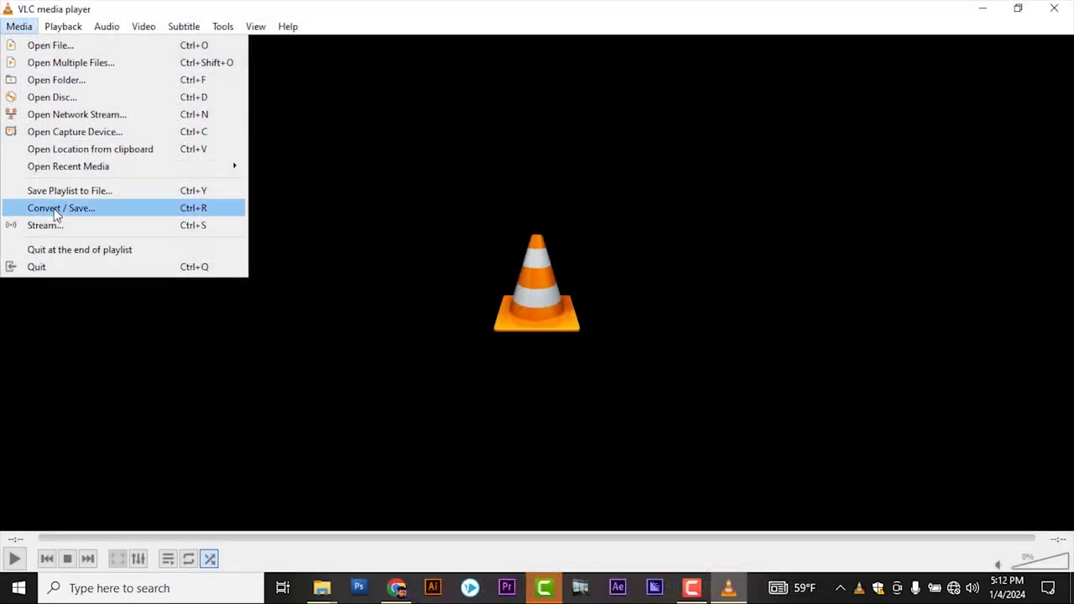
# Add all videos from the Project files folder to a new Convert / Save job and start the batch conversion with the Audio - MP3 profile
pyautogui.click(63, 211)
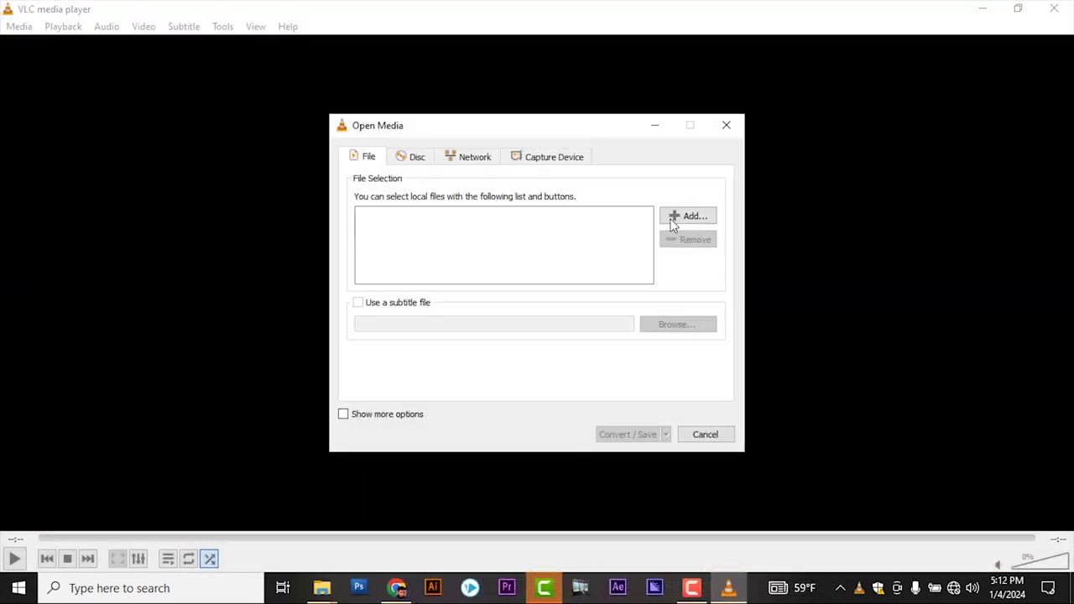
pyautogui.click(672, 220)
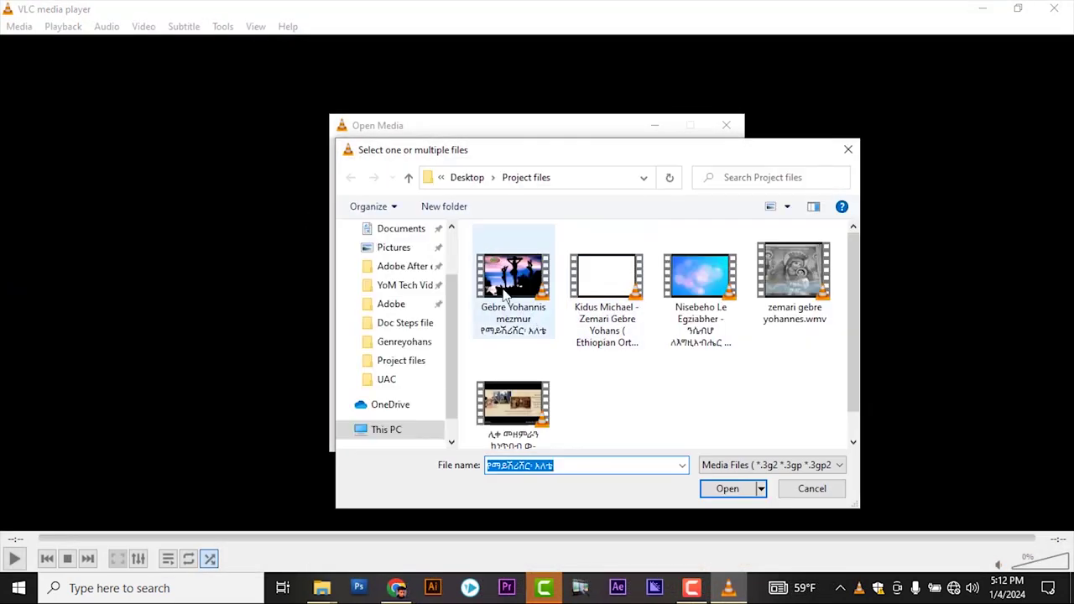
pyautogui.click(503, 290)
pyautogui.hotkey('ctrl', 'a')
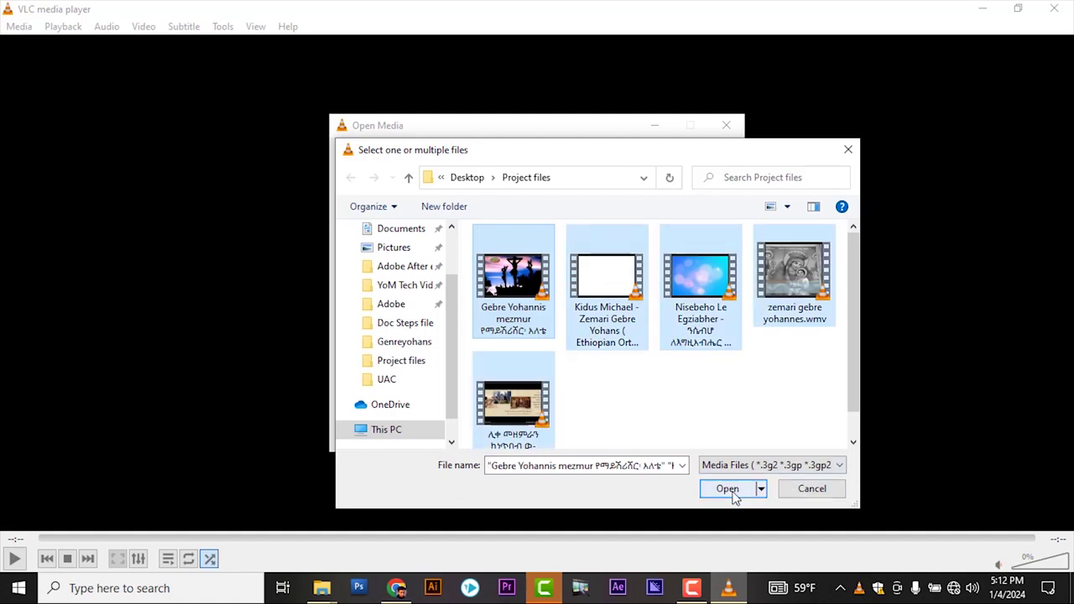
pyautogui.click(723, 489)
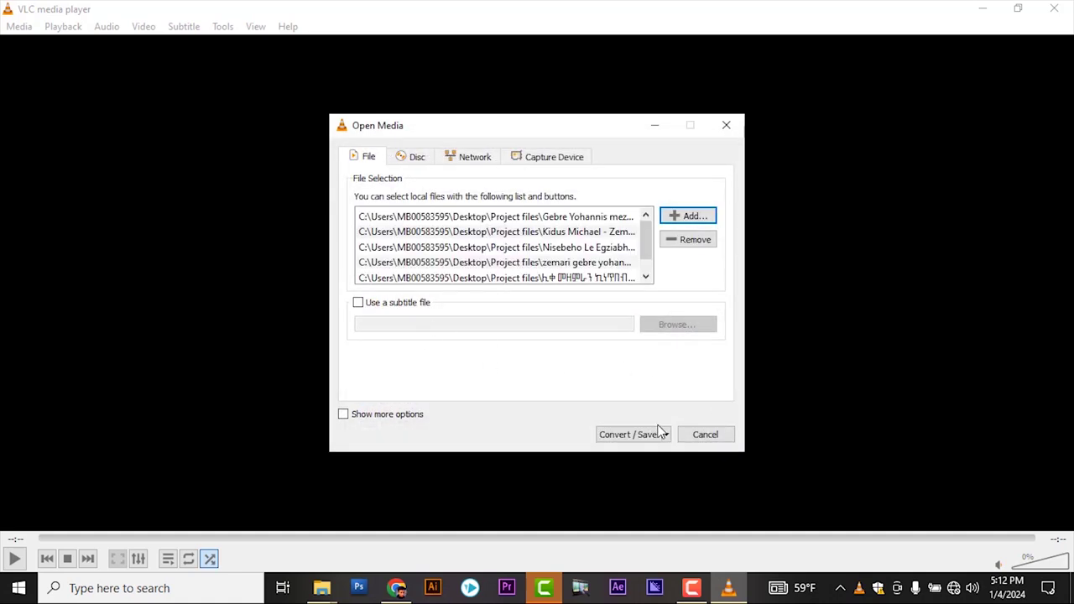
pyautogui.click(638, 435)
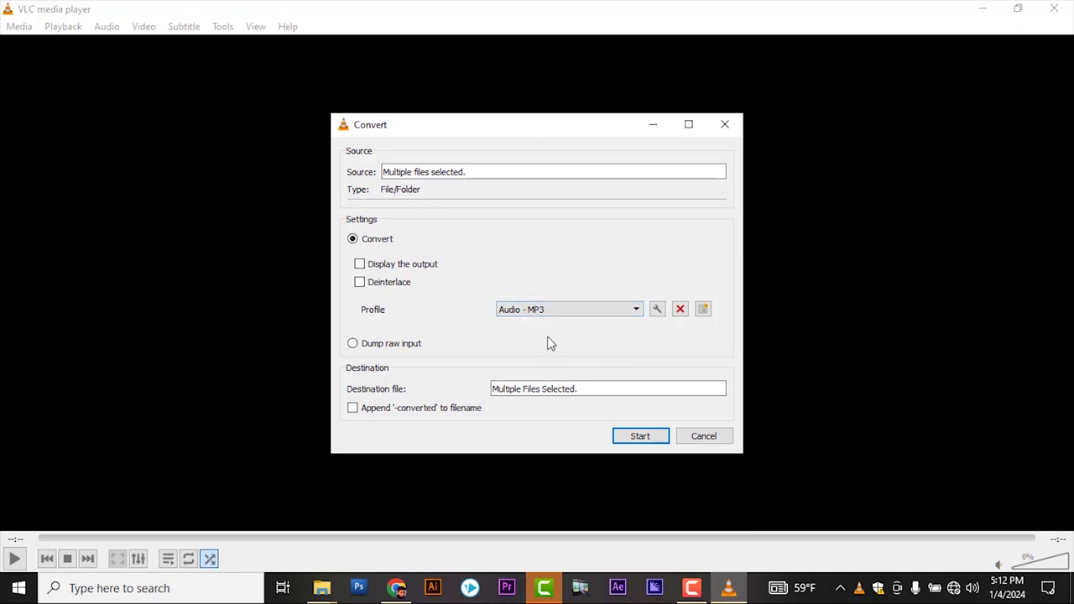
pyautogui.click(637, 436)
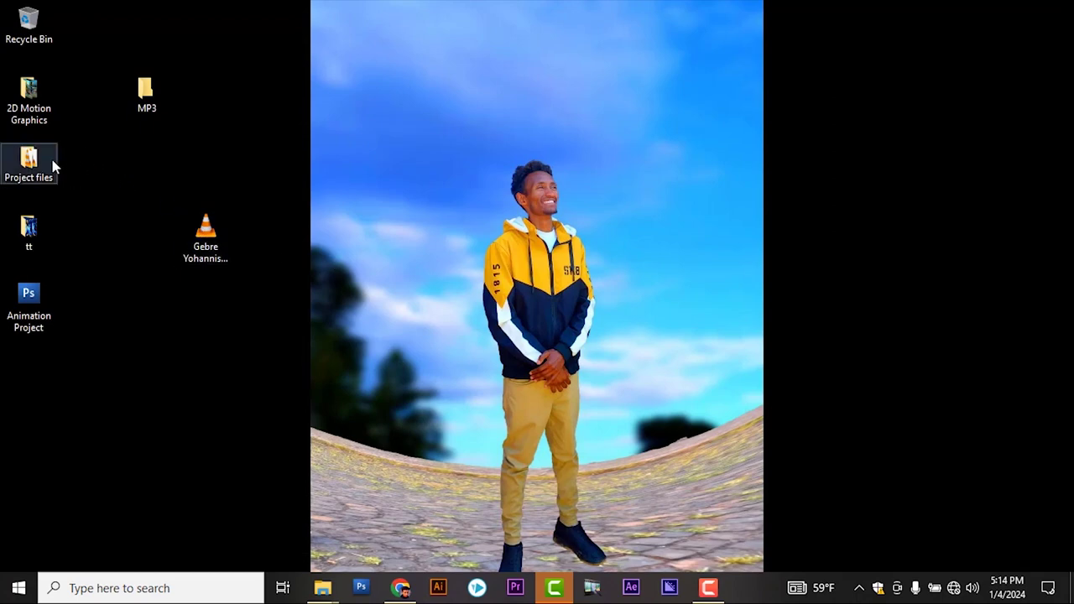
# Open the Project files folder and select all its files to check the converted audio files against the original videos
pyautogui.doubleClick(29, 161)
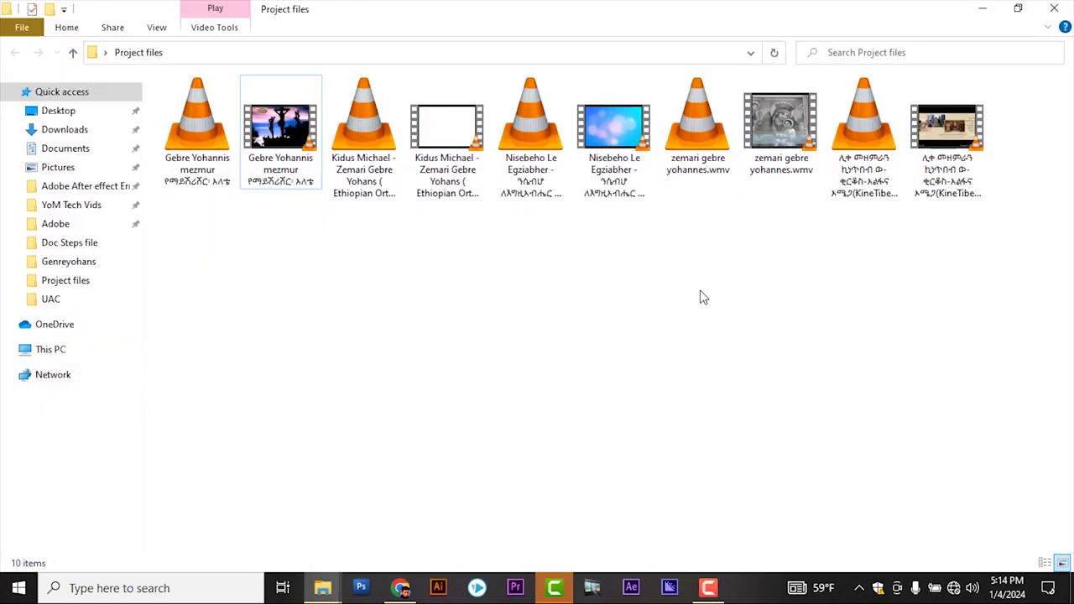
pyautogui.click(281, 130)
pyautogui.click(379, 131)
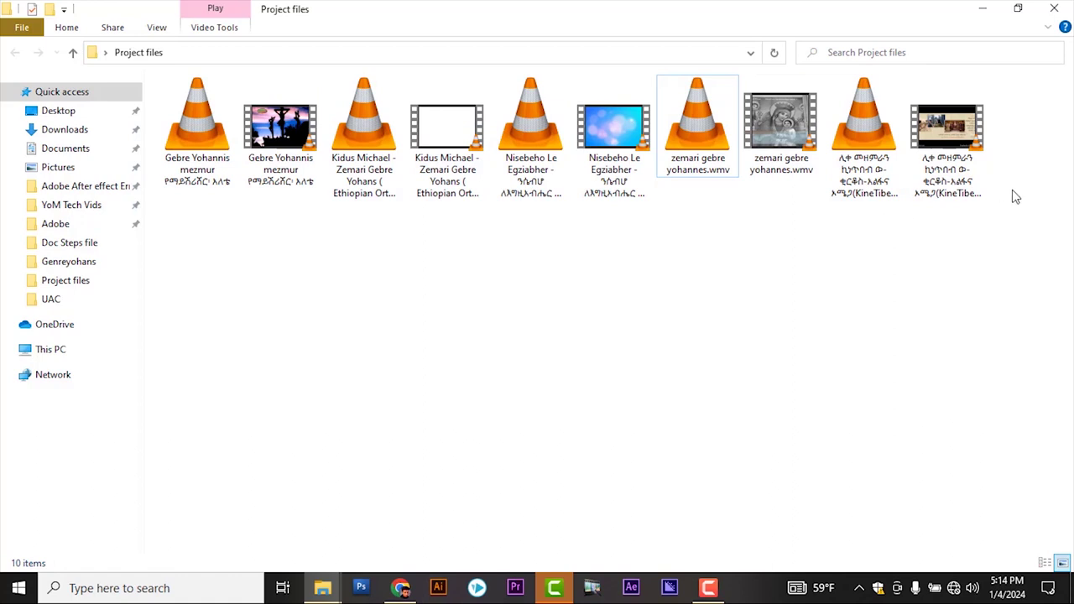
pyautogui.moveTo(1012, 197); pyautogui.dragTo(132, 101)
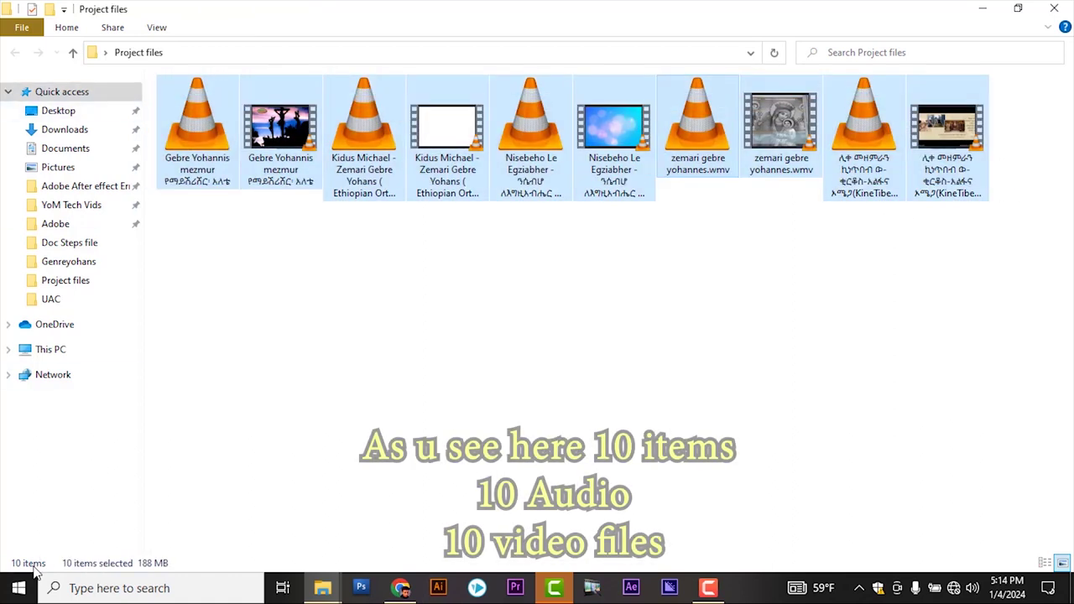
# Select only the five converted MP3 audio files in the Project files folder and cut them
pyautogui.click(260, 358)
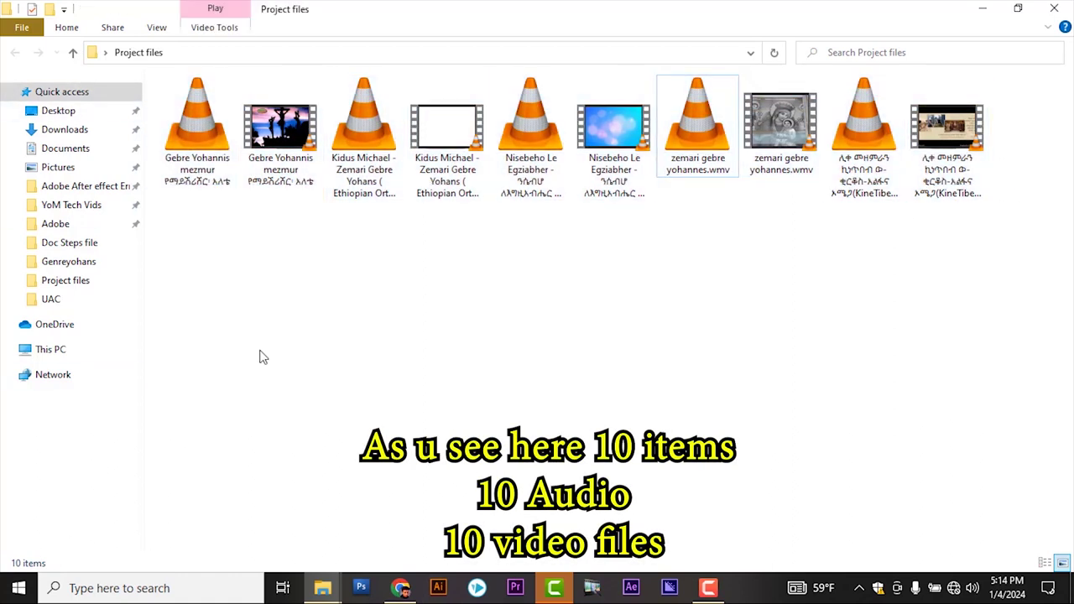
pyautogui.click(854, 179)
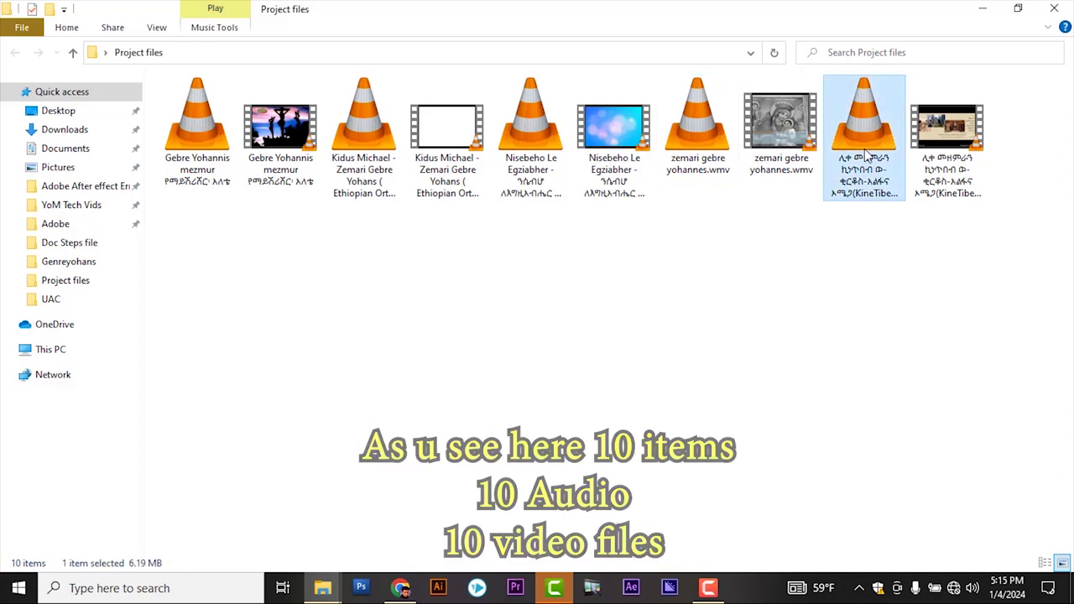
pyautogui.keyDown('ctrl'); pyautogui.click(530, 125); pyautogui.keyUp('ctrl')
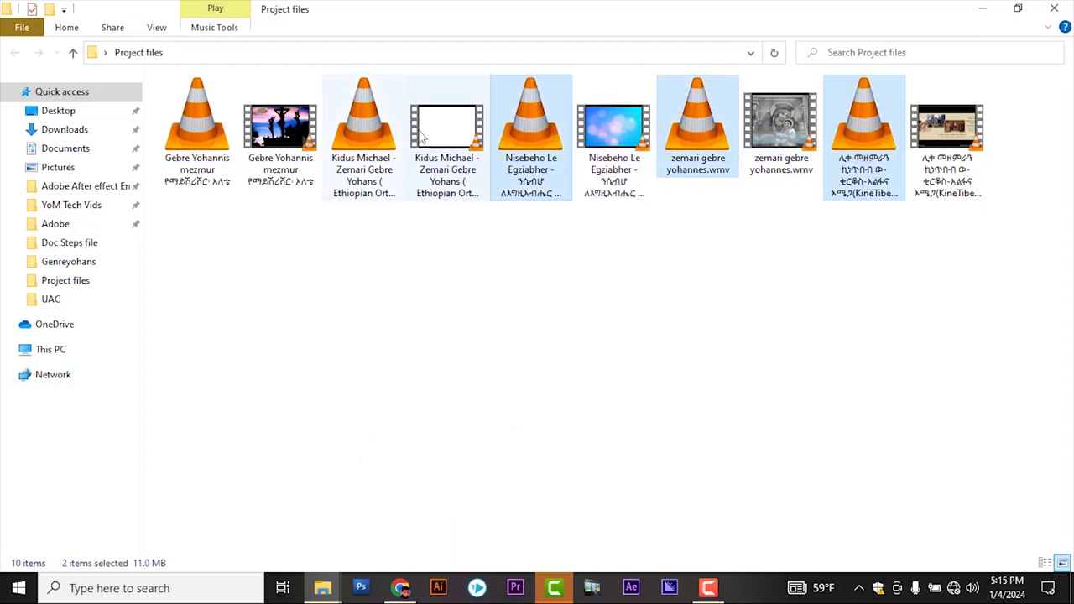
pyautogui.keyDown('ctrl'); pyautogui.click(363, 126); pyautogui.keyUp('ctrl')
pyautogui.keyDown('ctrl'); pyautogui.click(197, 132); pyautogui.keyUp('ctrl')
pyautogui.rightClick(195, 137)
pyautogui.click(230, 407)
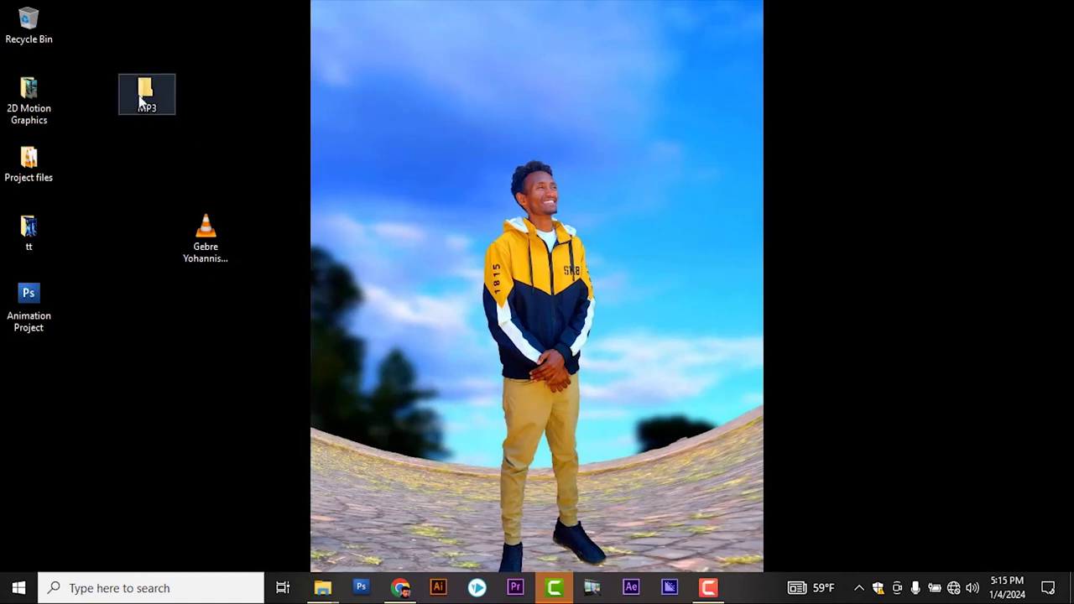
# Open the MP3 folder on the desktop and paste the cut audio files into it
pyautogui.press('Return')
pyautogui.press('Return')
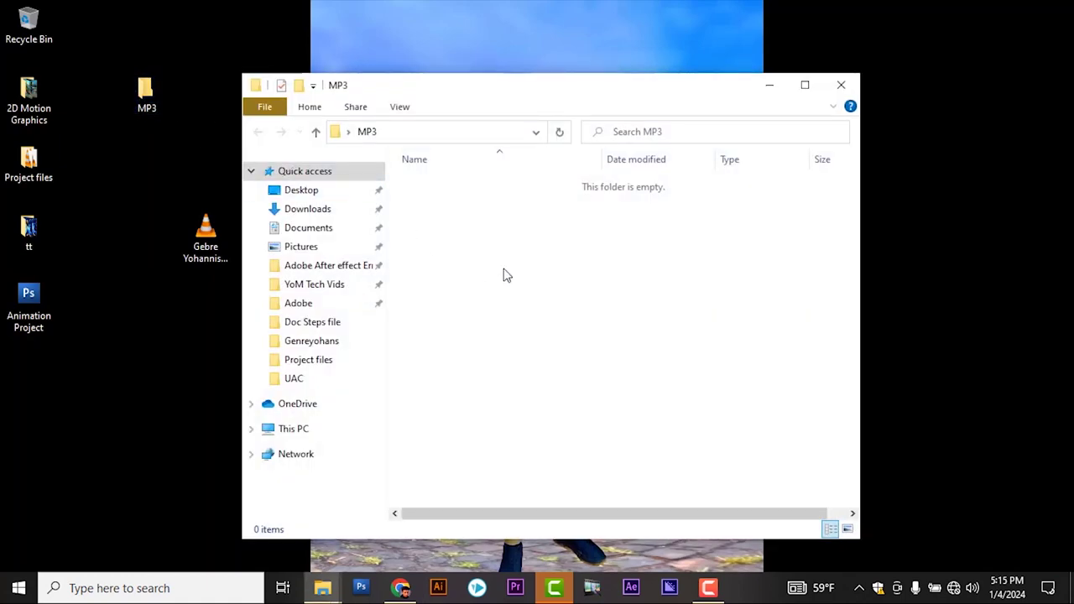
pyautogui.rightClick(601, 259)
pyautogui.click(612, 358)
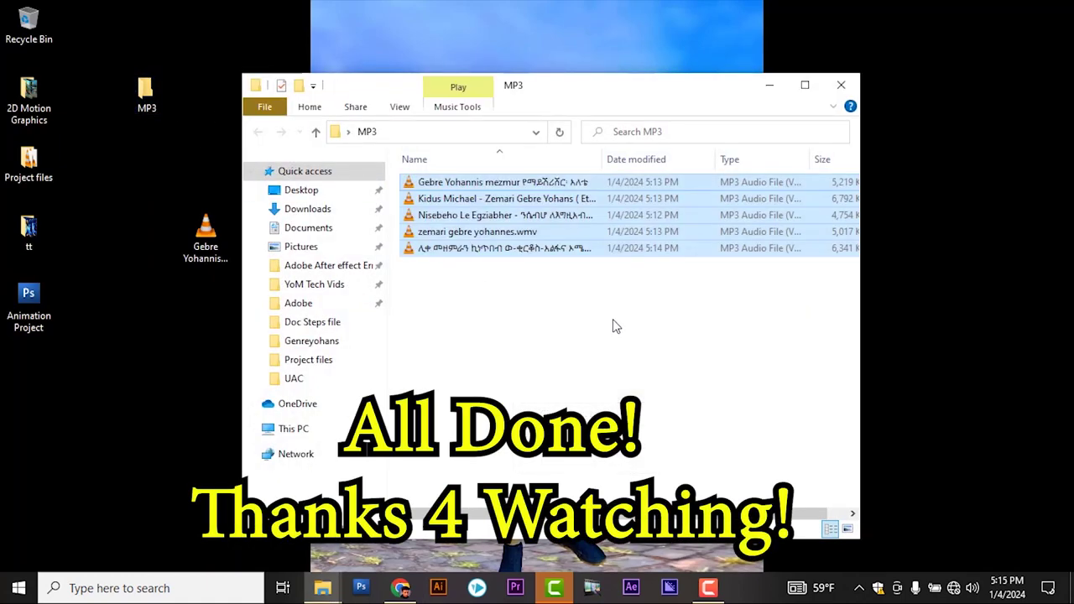
# Open the Project files folder to check its remaining contents, then minimize it and close the MP3 folder window
pyautogui.moveTo(616, 321); pyautogui.dragTo(548, 164)
pyautogui.doubleClick(28, 160)
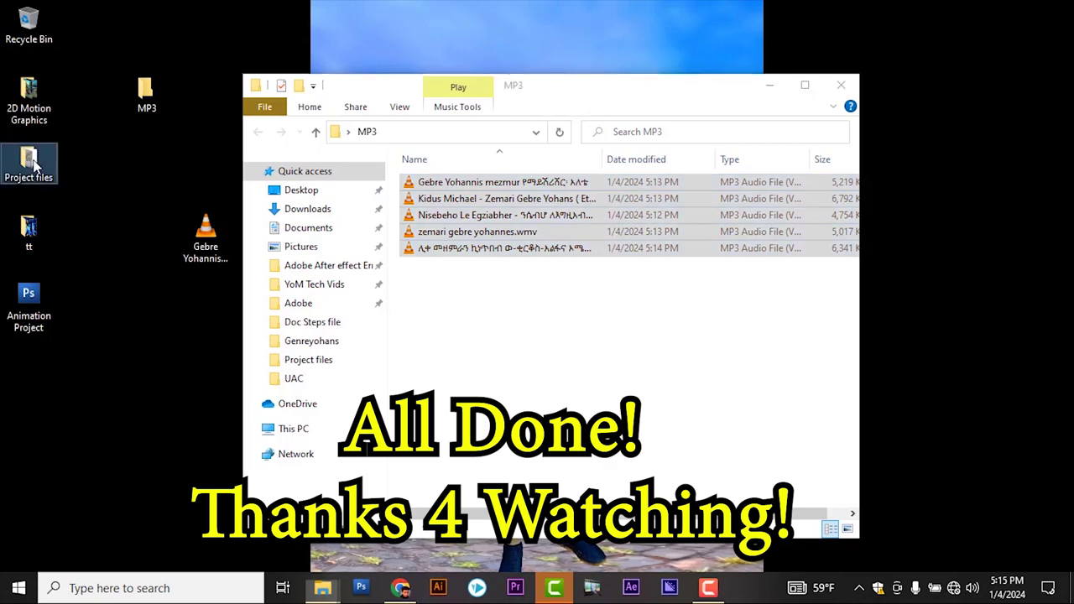
pyautogui.click(784, 65)
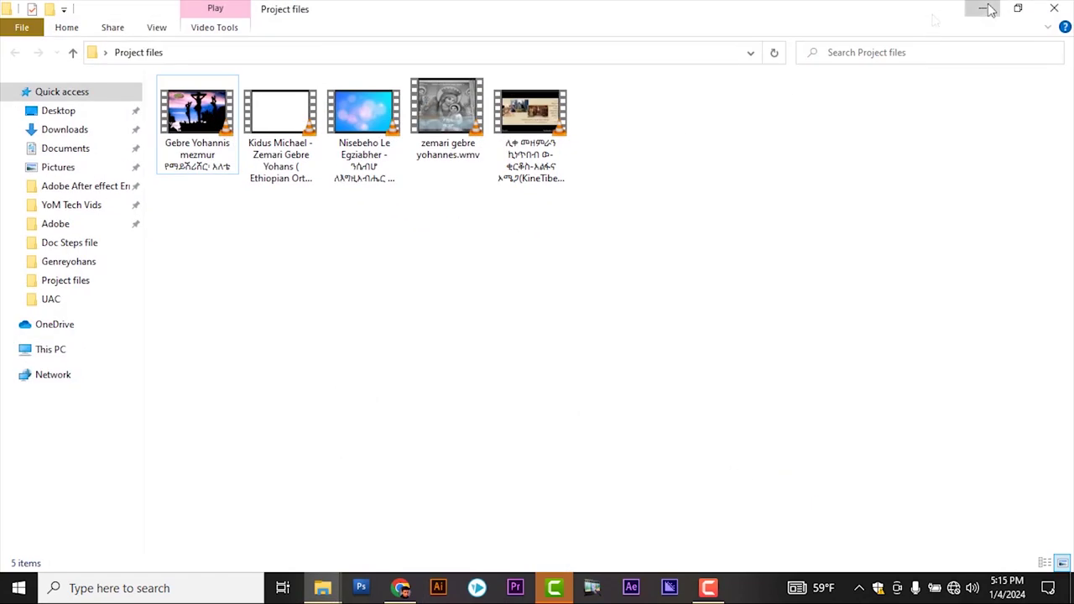
pyautogui.click(985, 8)
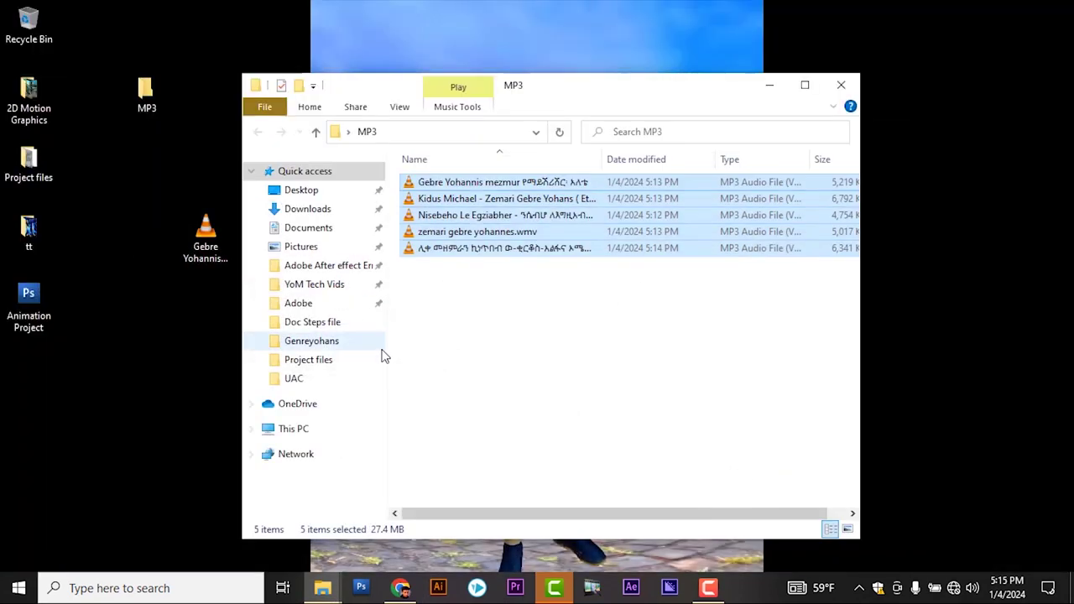
pyautogui.click(843, 87)
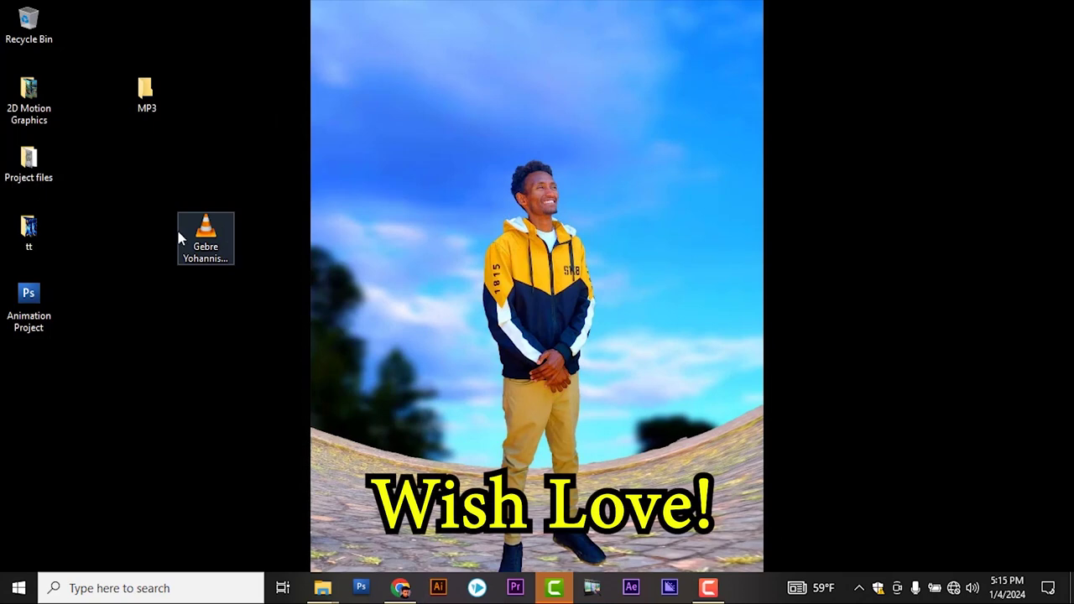